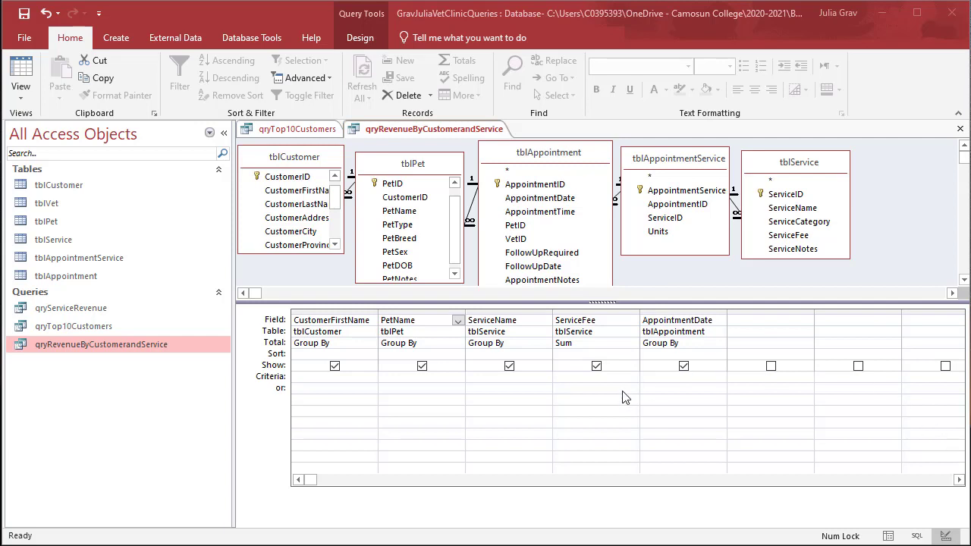
Close all open query tabs from the qryRevenueByCustomerandService tab's menu.
{"action": "right_click", "coordinate": [417, 128]}
{"action": "left_click", "coordinate": [456, 176]}
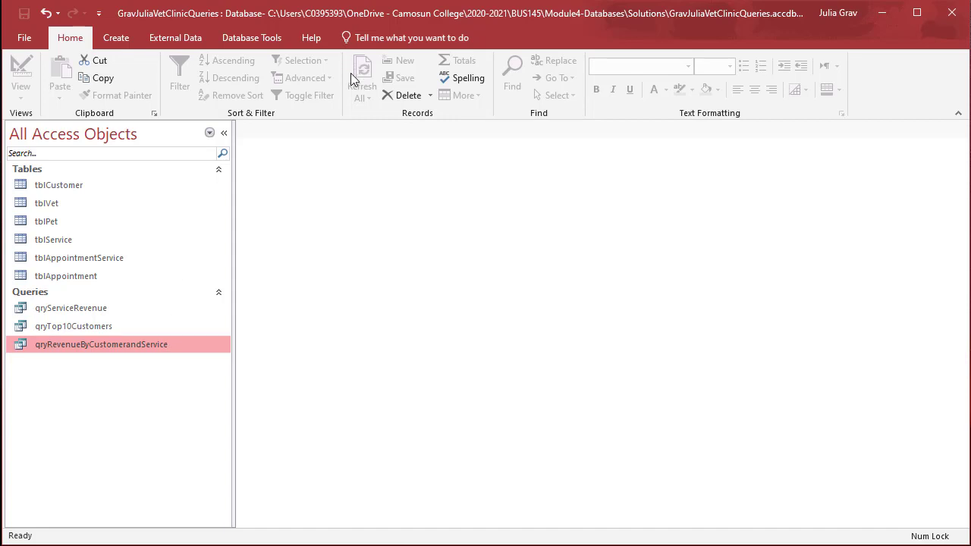
Start the Crosstab Query Wizard with the saved query qryRevenueByCustomerandService as its source.
{"action": "left_click", "coordinate": [117, 37]}
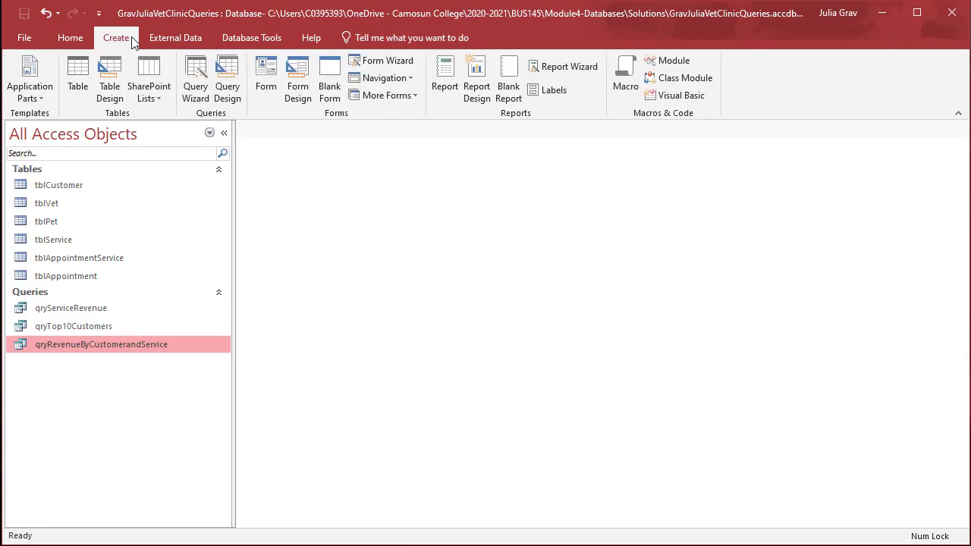
{"action": "left_click", "coordinate": [197, 90]}
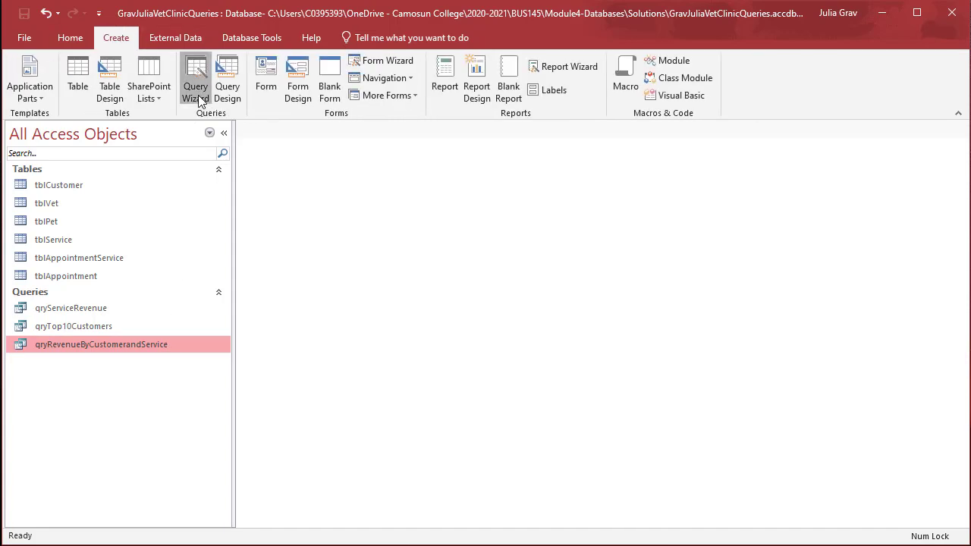
{"action": "left_click", "coordinate": [565, 168]}
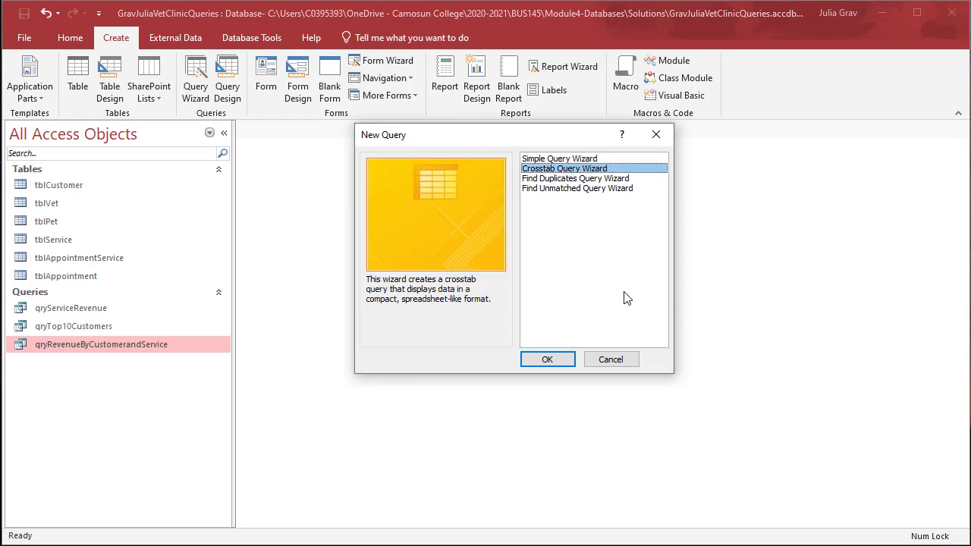
{"action": "left_click", "coordinate": [571, 360]}
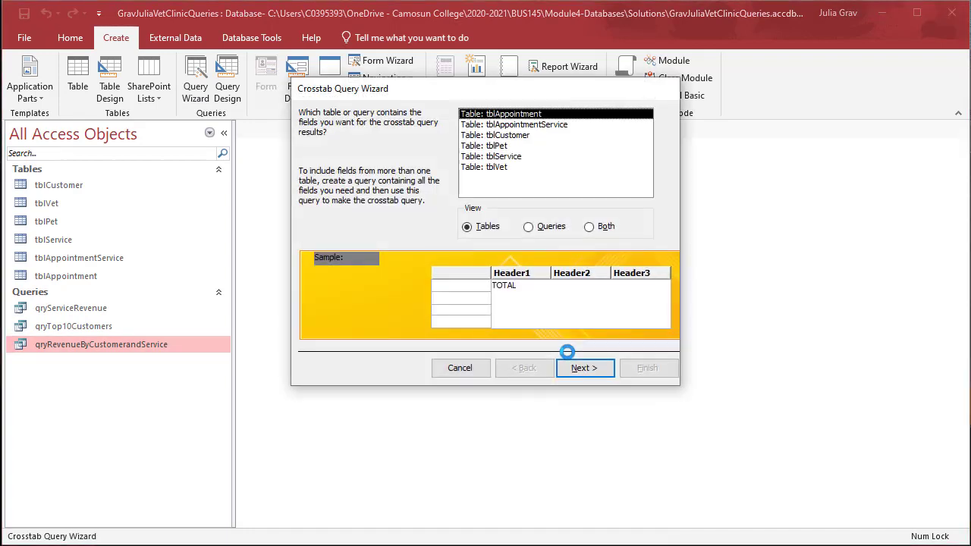
{"action": "left_click", "coordinate": [551, 228]}
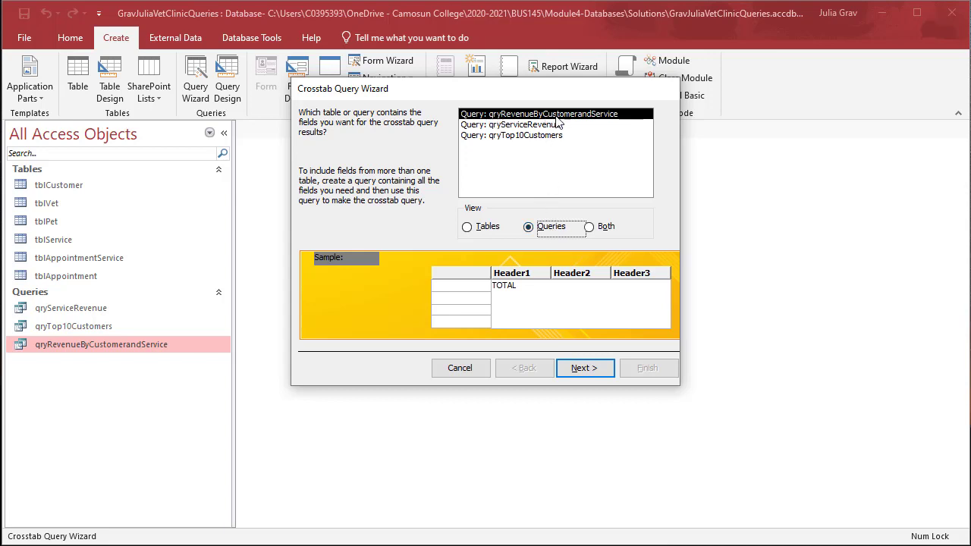
{"action": "left_click", "coordinate": [589, 368]}
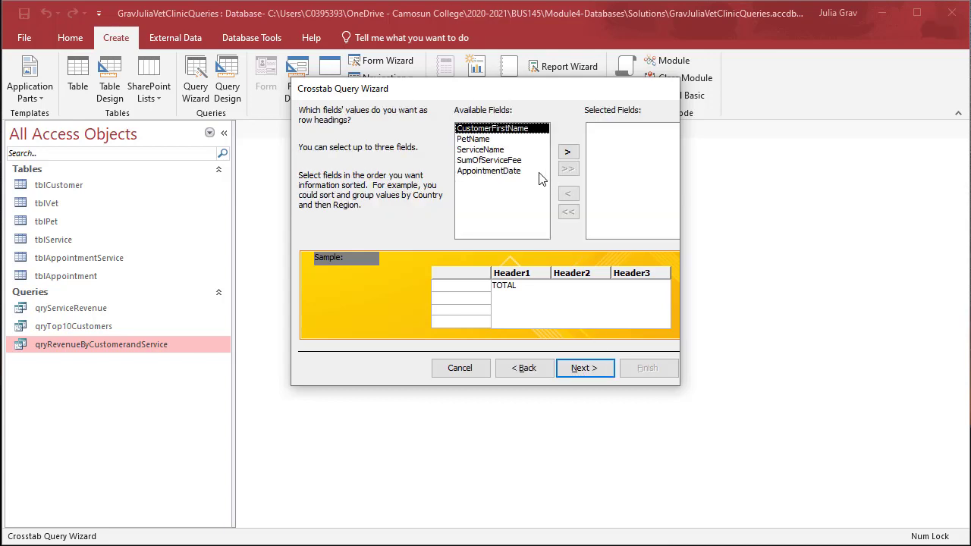
Use CustomerFirstName as rows and ServiceName as columns, sum SumOfServiceFee, and finish the query.
{"action": "left_click", "coordinate": [568, 151]}
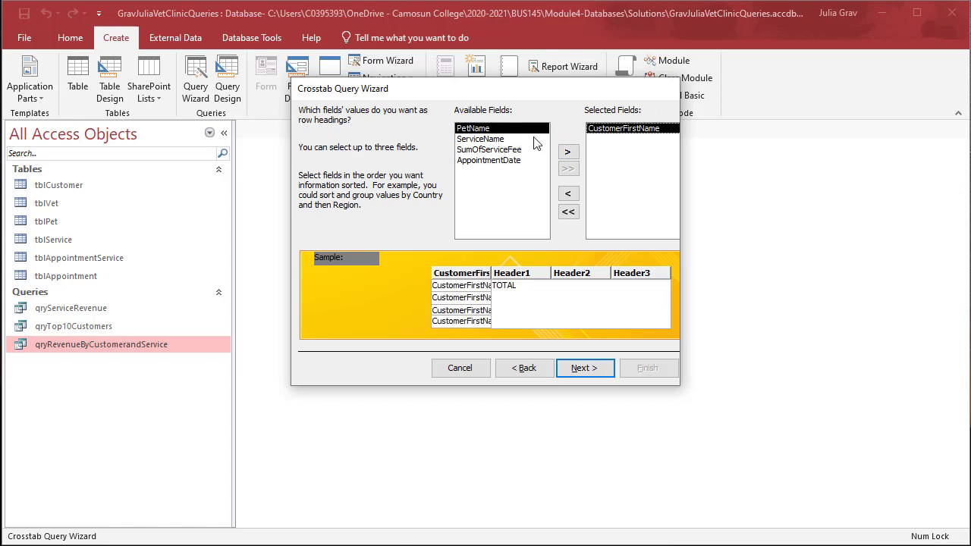
{"action": "left_click", "coordinate": [535, 141]}
{"action": "key", "text": "Return"}
{"action": "left_click", "coordinate": [501, 124]}
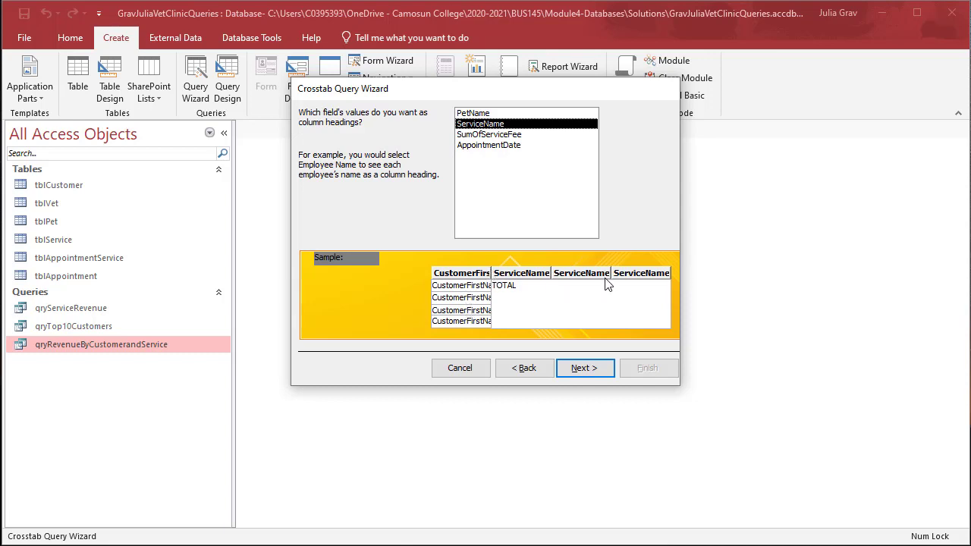
{"action": "left_click", "coordinate": [586, 379]}
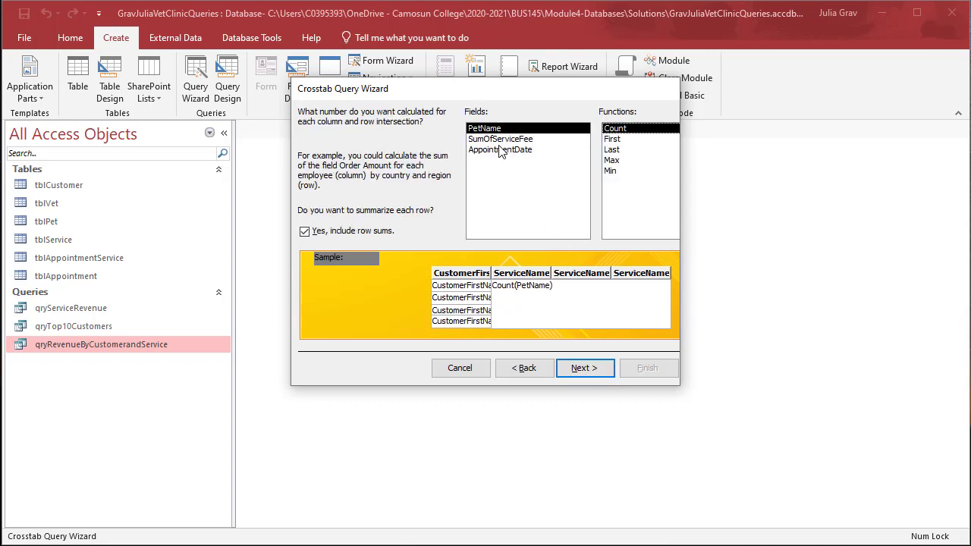
{"action": "left_click", "coordinate": [501, 140]}
{"action": "left_click", "coordinate": [627, 202]}
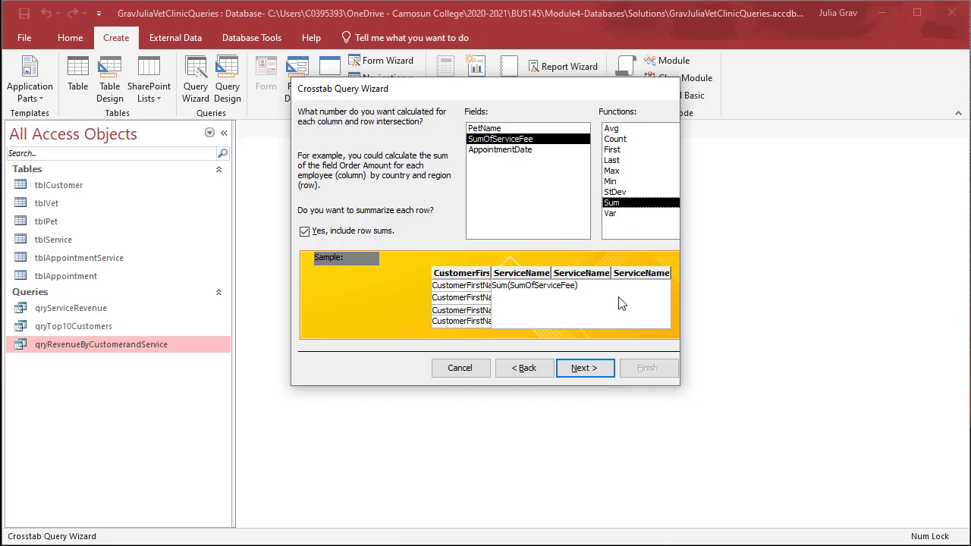
{"action": "left_click", "coordinate": [585, 368]}
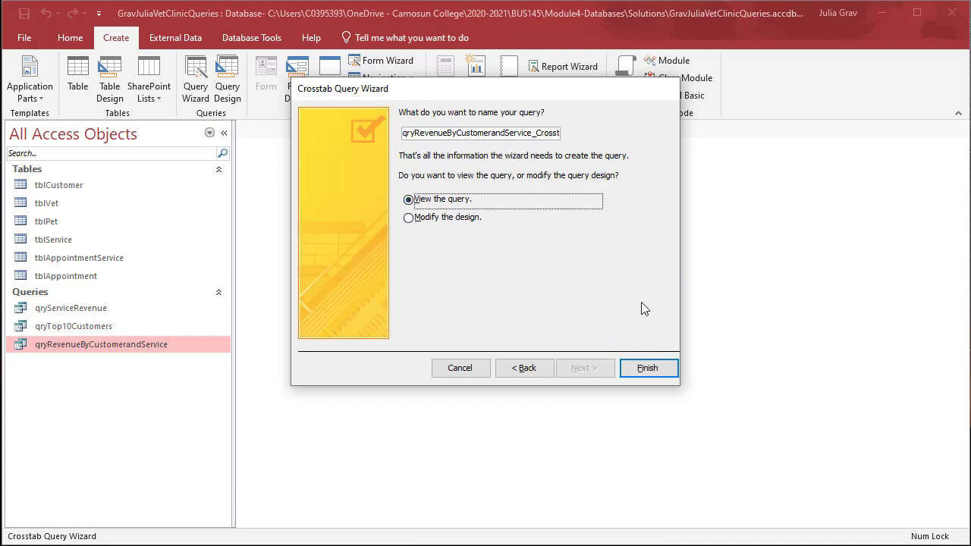
{"action": "left_click", "coordinate": [646, 368]}
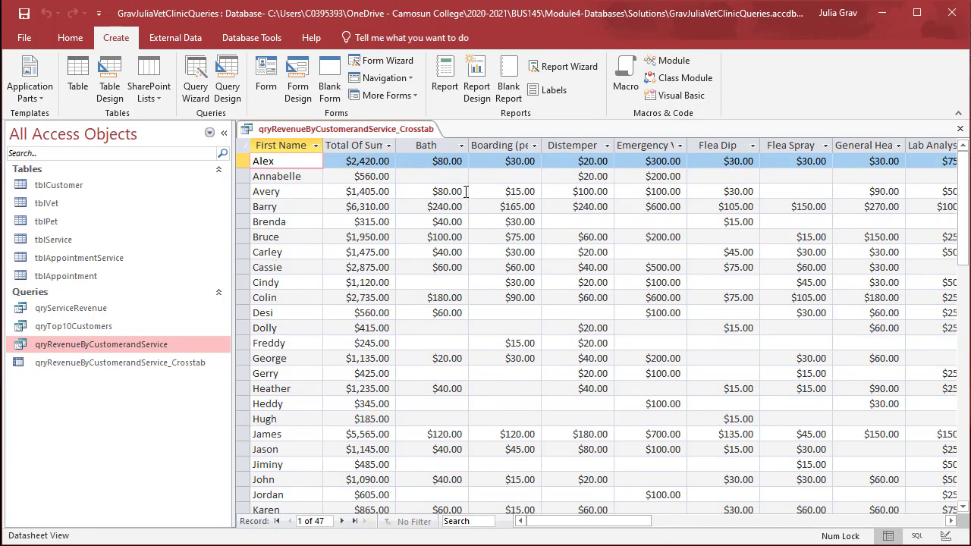
{"action": "left_click", "coordinate": [283, 282]}
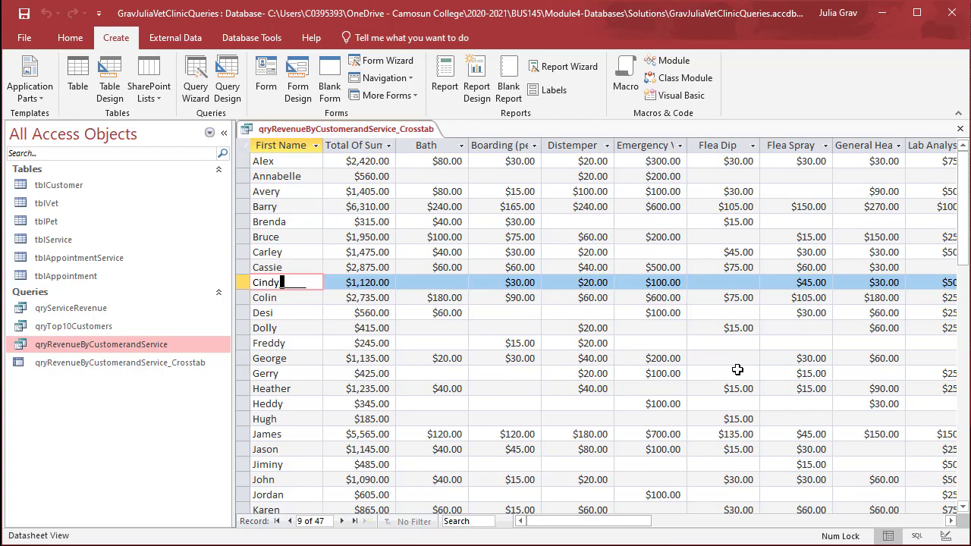
In Design View, make CustomerFirstName the Column Heading and ServiceName the Row Heading, then run it.
{"action": "right_click", "coordinate": [361, 131]}
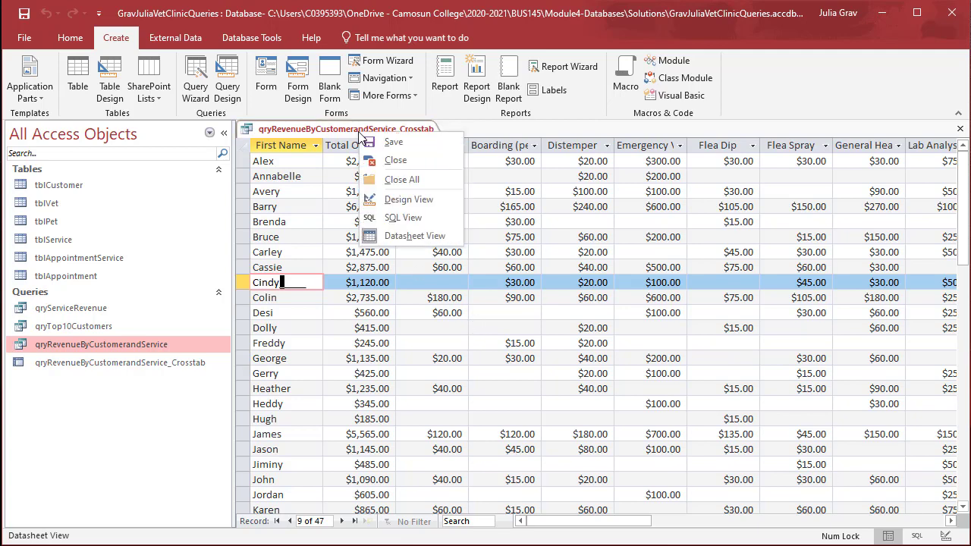
{"action": "left_click", "coordinate": [409, 200]}
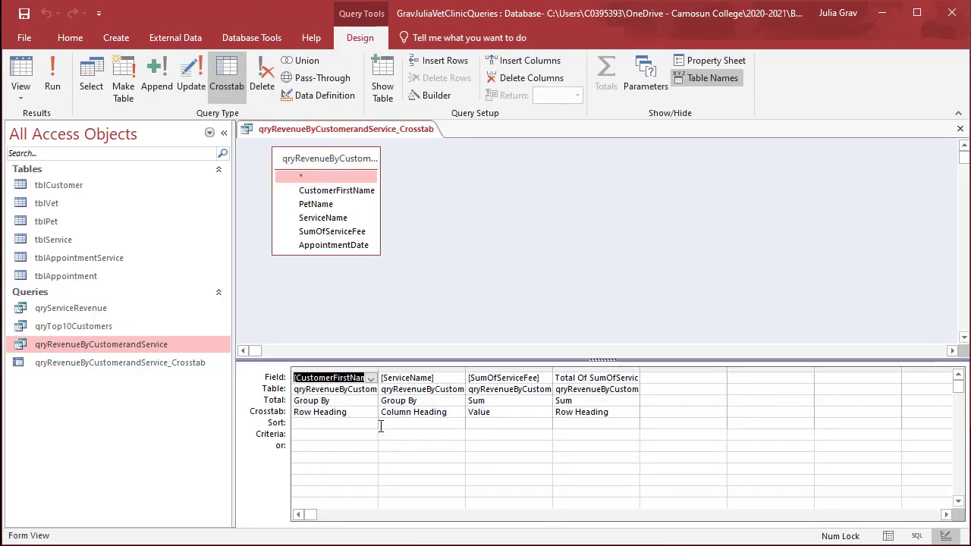
{"action": "left_click", "coordinate": [369, 412]}
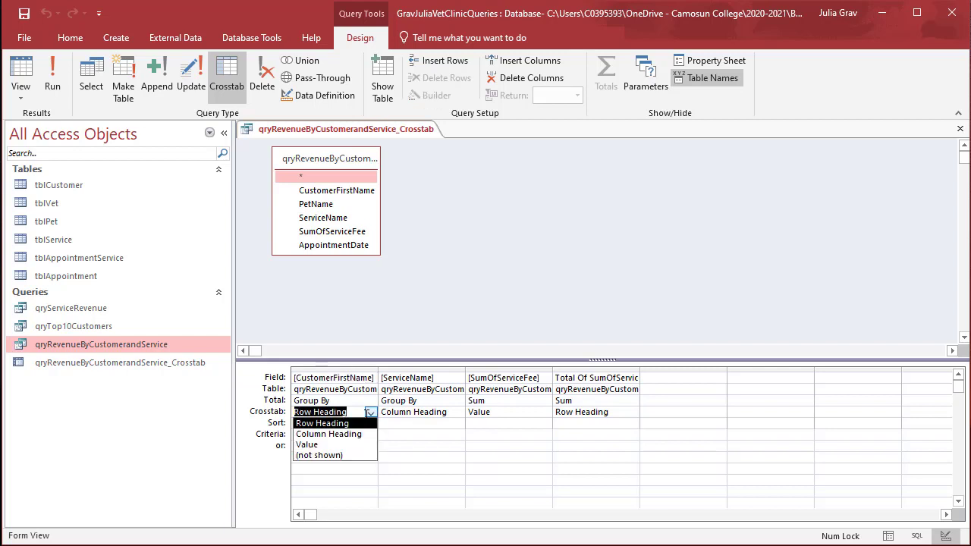
{"action": "left_click", "coordinate": [367, 433]}
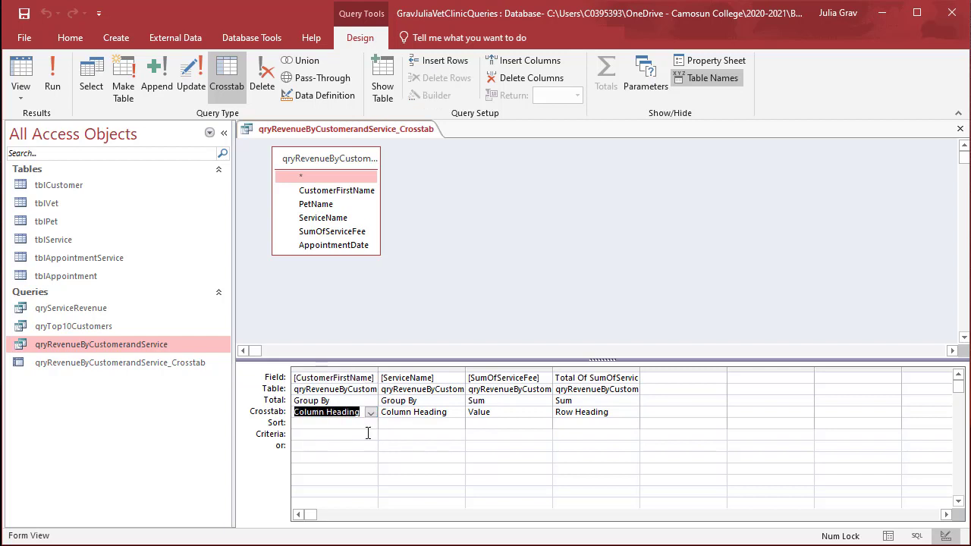
{"action": "left_click", "coordinate": [451, 414]}
{"action": "left_click", "coordinate": [457, 412]}
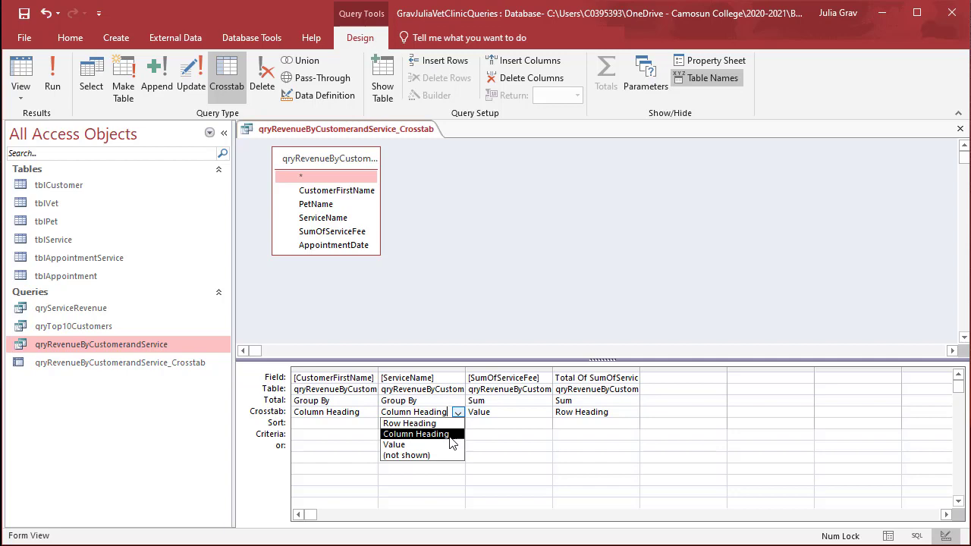
{"action": "left_click", "coordinate": [448, 424]}
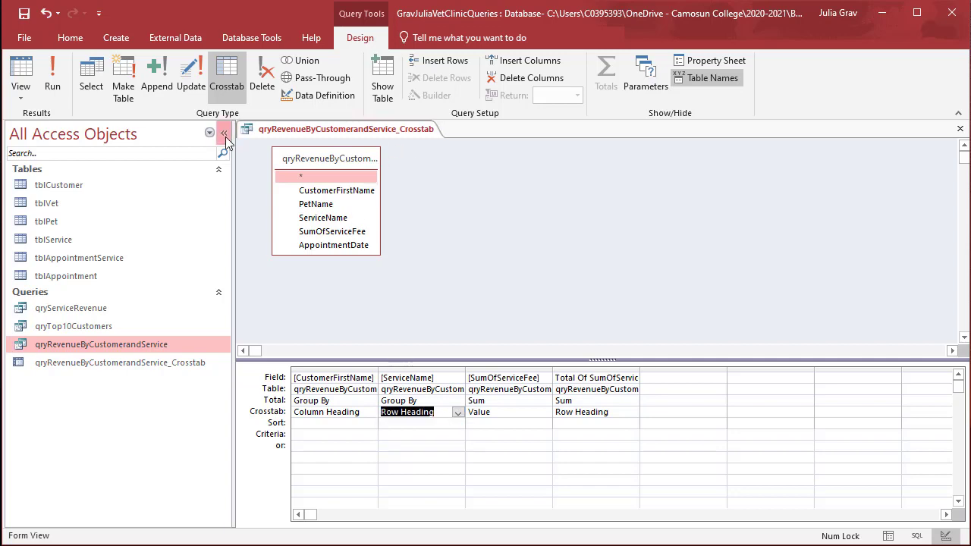
{"action": "left_click", "coordinate": [52, 82]}
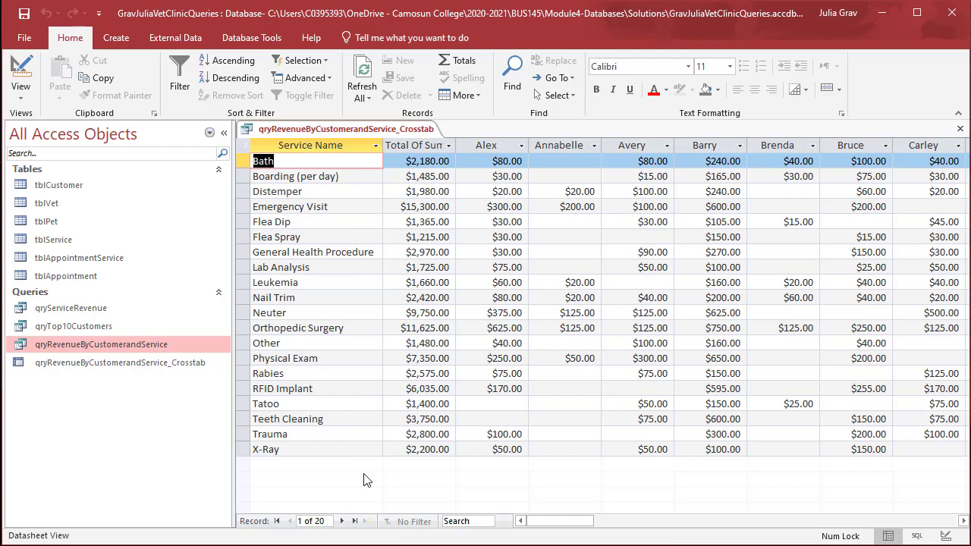
{"action": "left_click_drag", "start_coordinate": [542, 522], "coordinate": [516, 520]}
Save the flipped qryRevenueByCustomerandService_Crosstab query.
{"action": "right_click", "coordinate": [348, 132]}
{"action": "left_click", "coordinate": [363, 147]}
{"action": "left_click", "coordinate": [161, 344]}
Copy and paste the crosstab query, deleting 'Service' from the suggested copy name.
{"action": "left_click", "coordinate": [148, 358]}
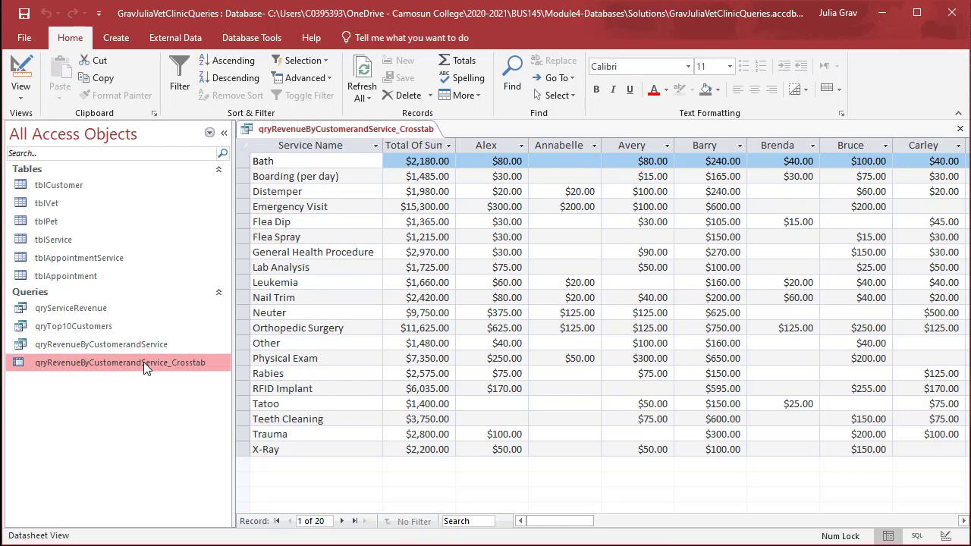
{"action": "right_click", "coordinate": [143, 362]}
{"action": "left_click", "coordinate": [171, 501]}
{"action": "right_click", "coordinate": [104, 403]}
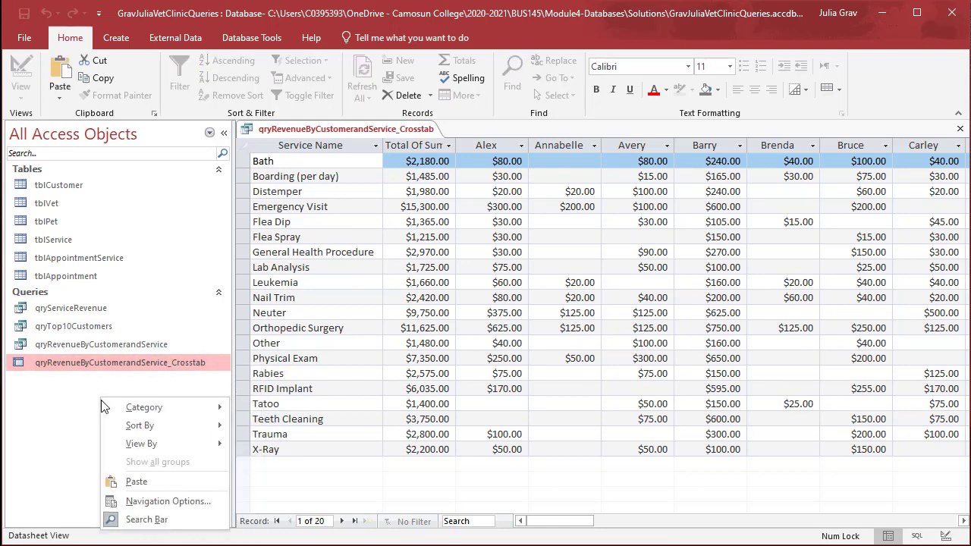
{"action": "left_click", "coordinate": [147, 482]}
{"action": "left_click", "coordinate": [488, 198]}
{"action": "left_click_drag", "start_coordinate": [515, 198], "coordinate": [535, 204]}
{"action": "key", "text": "BackSpace"}
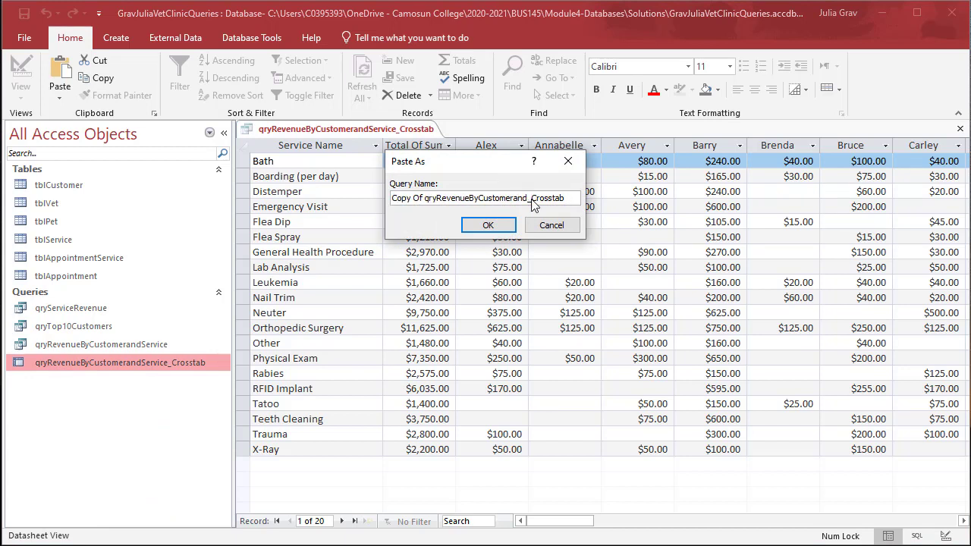
Confirm the pasted copy's name, close the open crosstab, and open the copy in Design View.
{"action": "type", "text": "Month"}
{"action": "key", "text": "Return"}
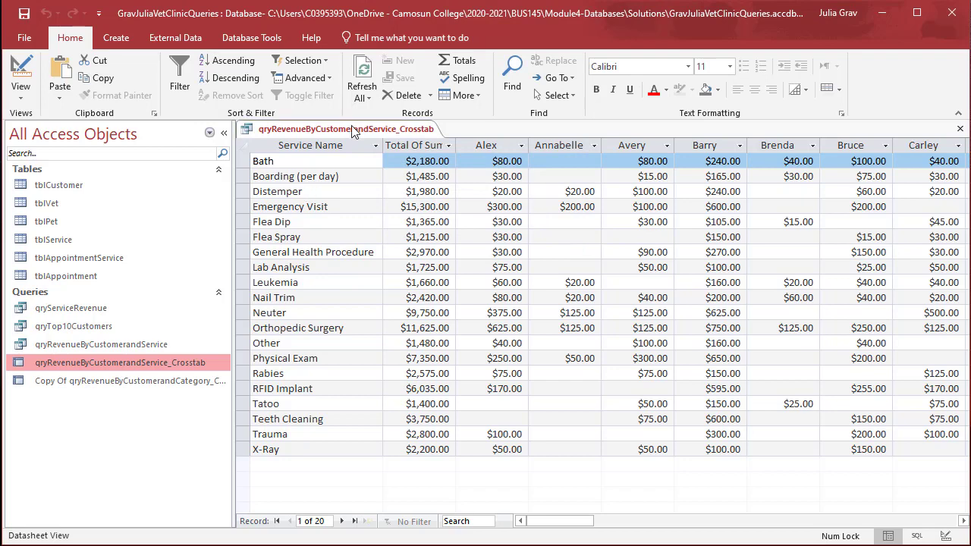
{"action": "right_click", "coordinate": [350, 134]}
{"action": "left_click", "coordinate": [380, 156]}
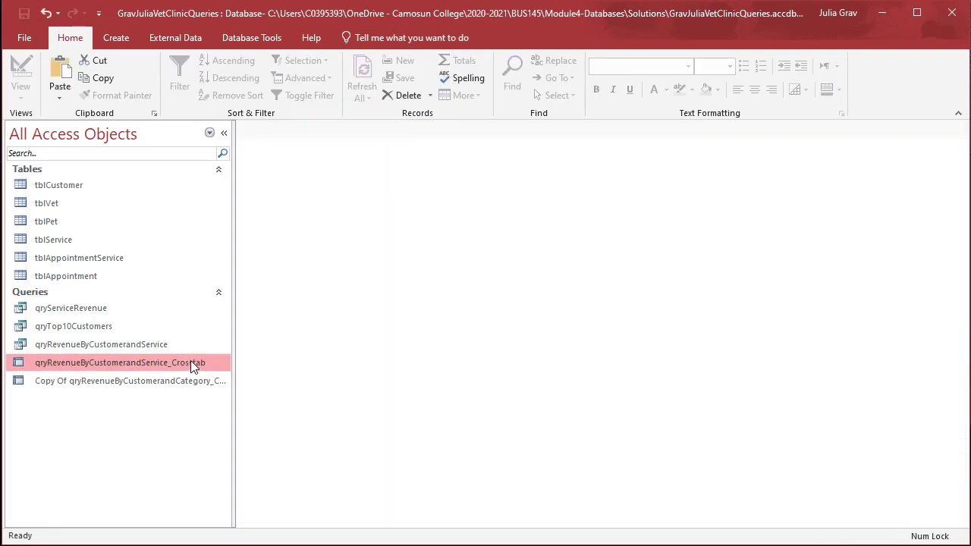
{"action": "double_click", "coordinate": [159, 382]}
{"action": "right_click", "coordinate": [372, 129]}
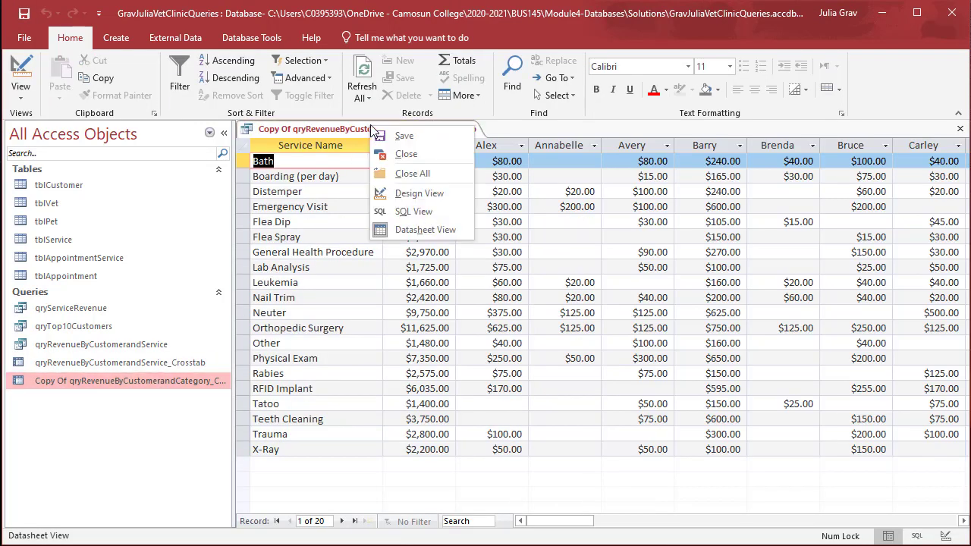
{"action": "left_click", "coordinate": [404, 195]}
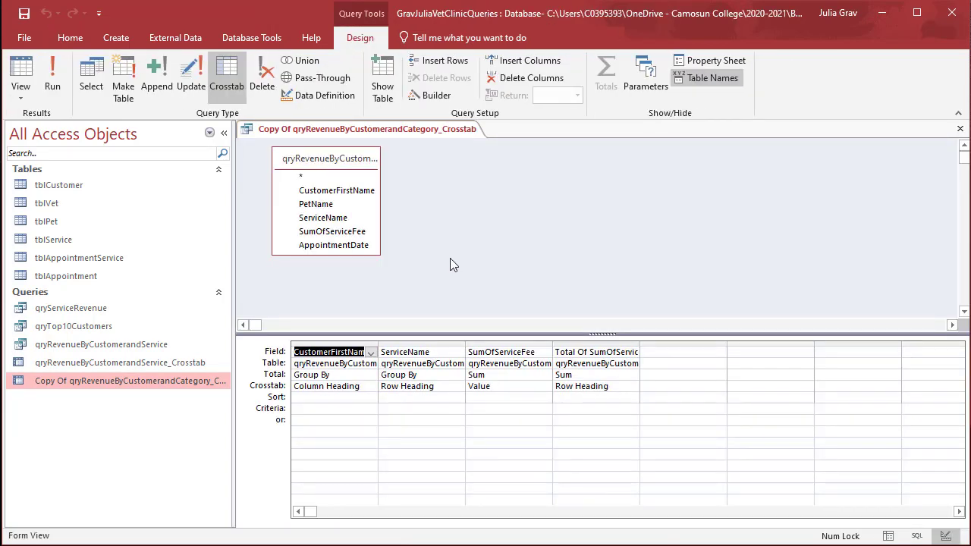
Add tblService to the design and join it to the query on ServiceName.
{"action": "right_click", "coordinate": [432, 184]}
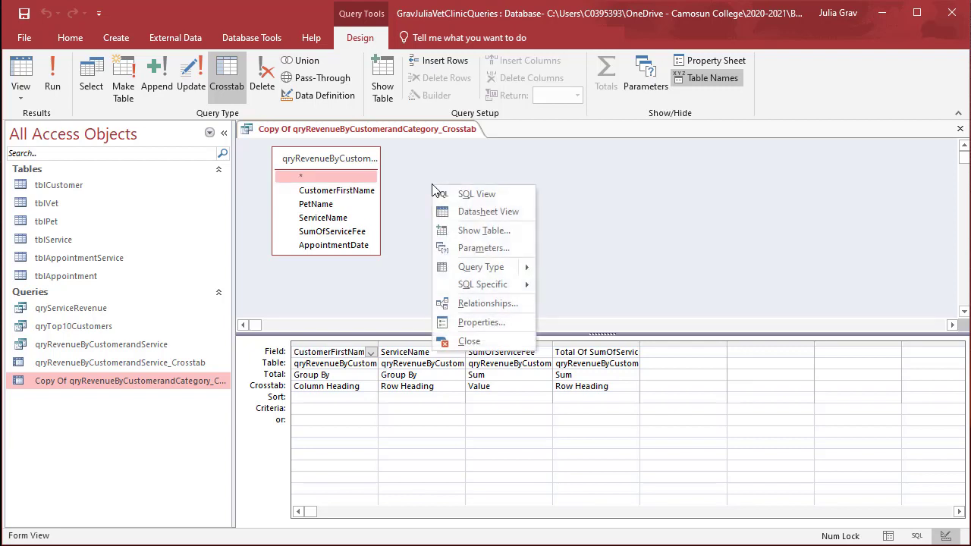
{"action": "left_click", "coordinate": [469, 230]}
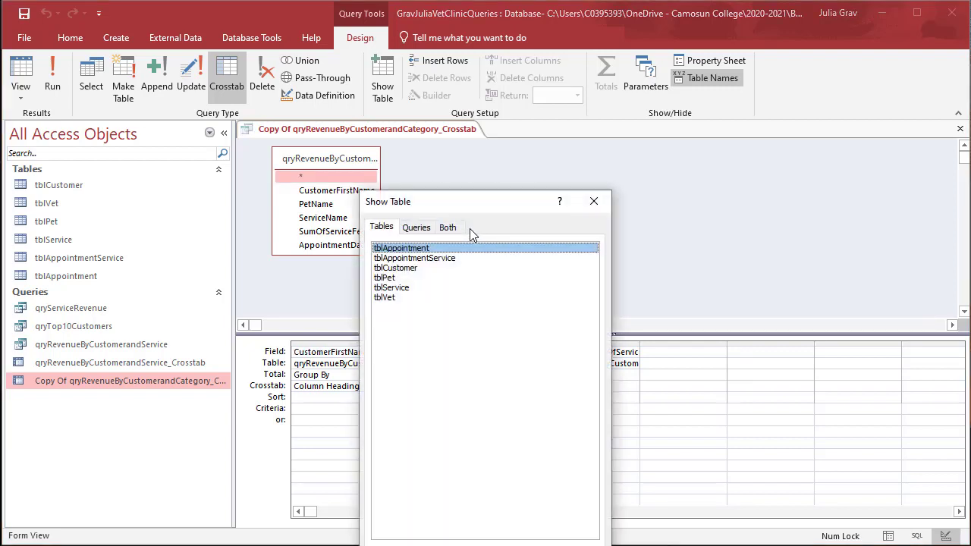
{"action": "left_click", "coordinate": [418, 288]}
{"action": "double_click", "coordinate": [576, 287]}
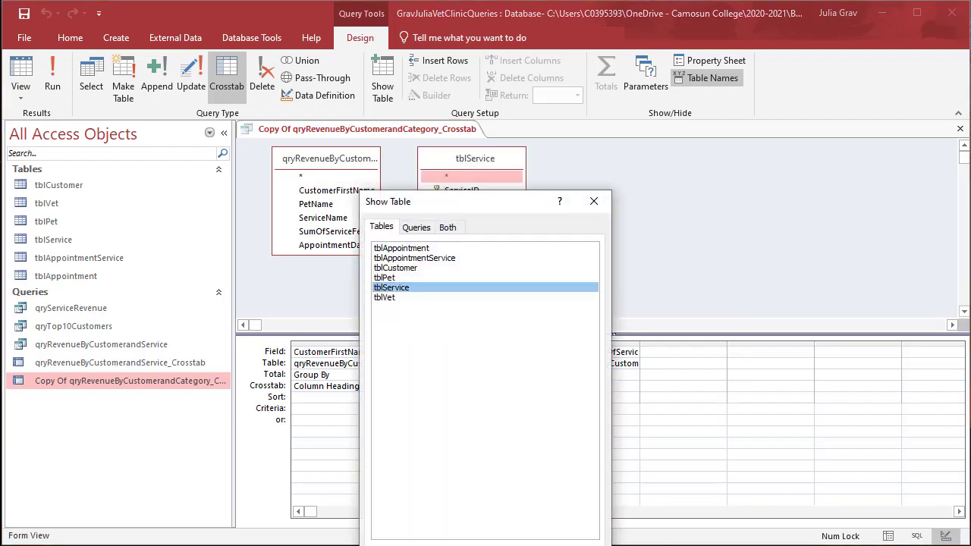
{"action": "key", "text": "Escape"}
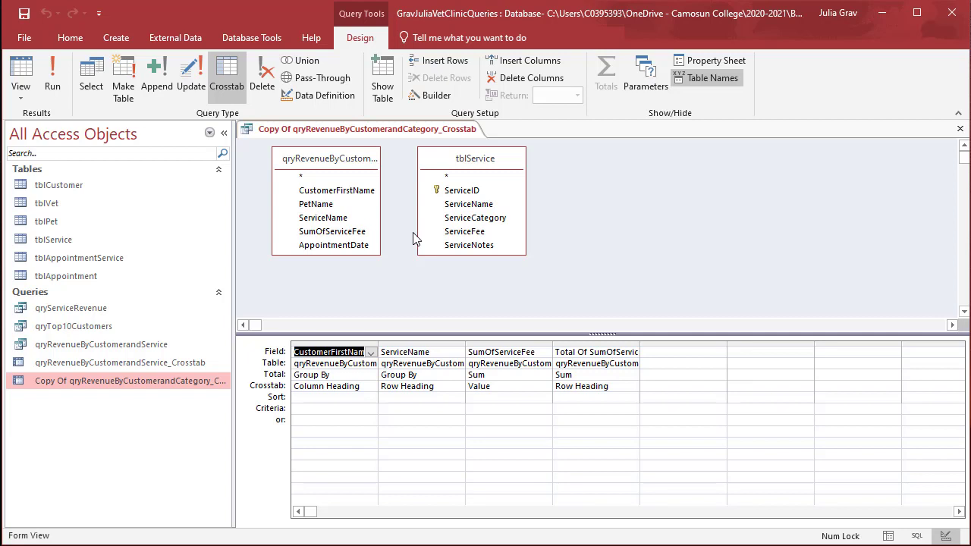
{"action": "left_click_drag", "start_coordinate": [349, 219], "coordinate": [455, 211]}
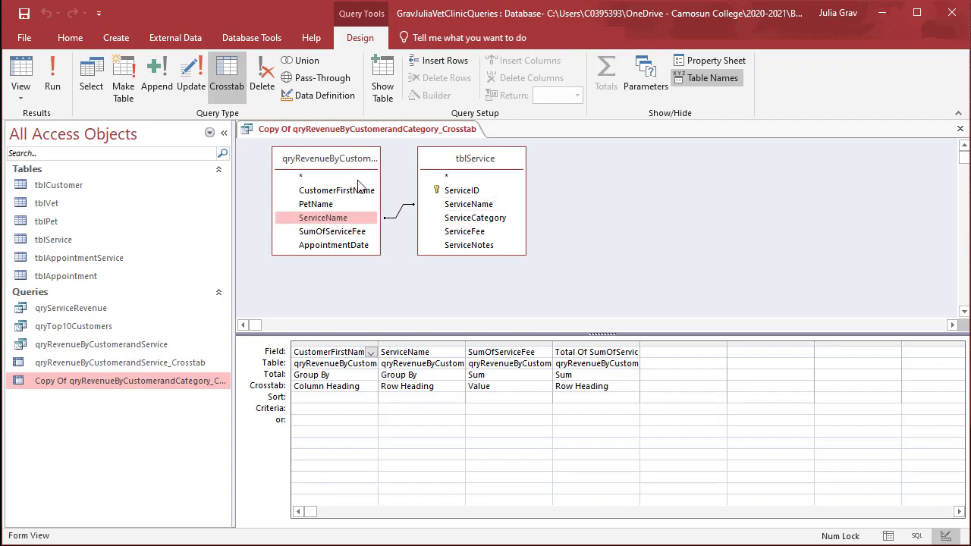
Add tblService's ServiceCategory to the design grid and delete the ServiceName column.
{"action": "left_click", "coordinate": [324, 220]}
{"action": "left_click", "coordinate": [465, 219]}
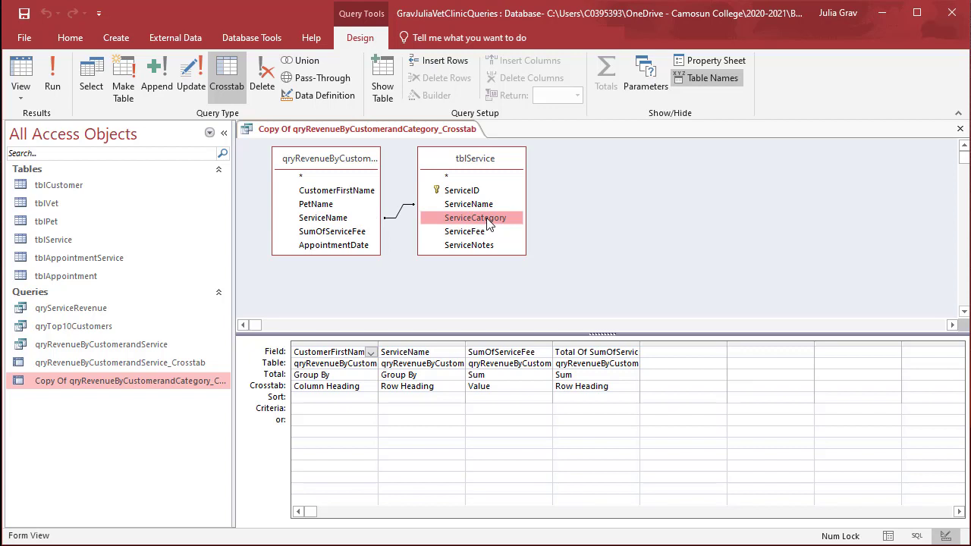
{"action": "left_click_drag", "start_coordinate": [488, 222], "coordinate": [422, 356]}
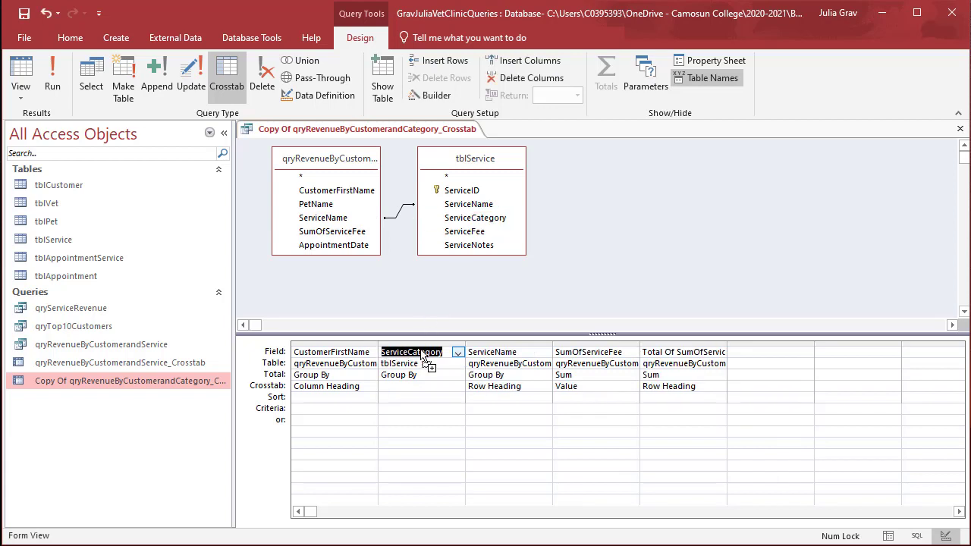
{"action": "left_click", "coordinate": [515, 341]}
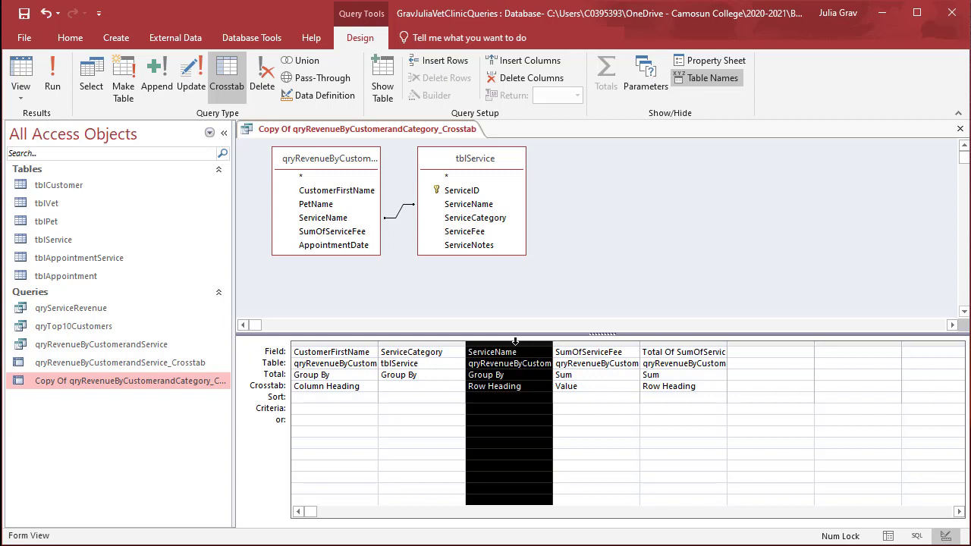
{"action": "key", "text": "Left"}
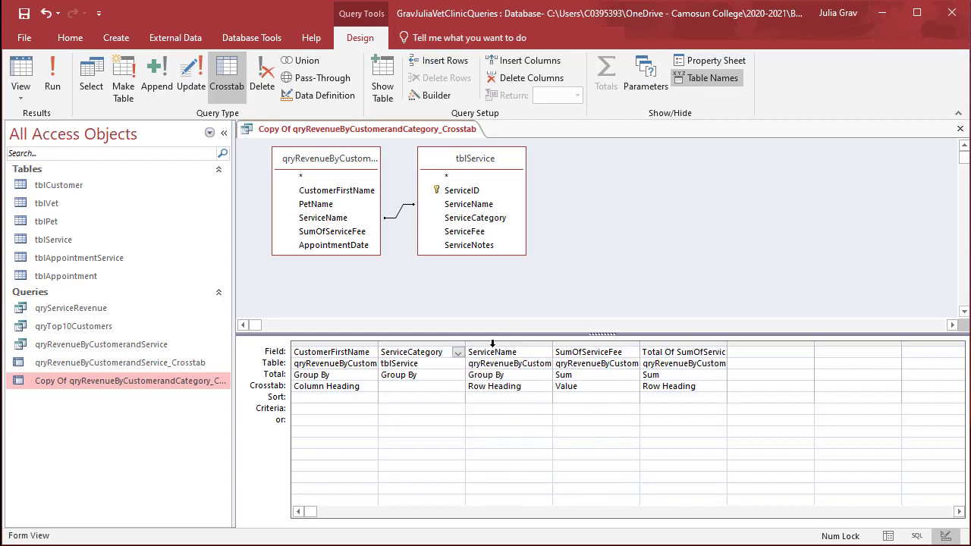
{"action": "left_click", "coordinate": [493, 344]}
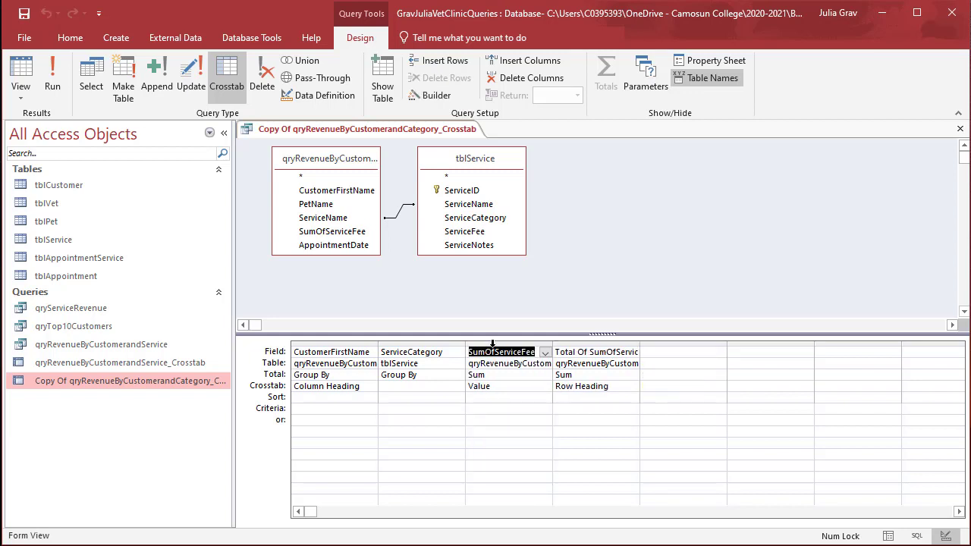
{"action": "key", "text": "Delete"}
Set ServiceCategory's Crosstab role to Row Heading.
{"action": "left_click", "coordinate": [408, 387]}
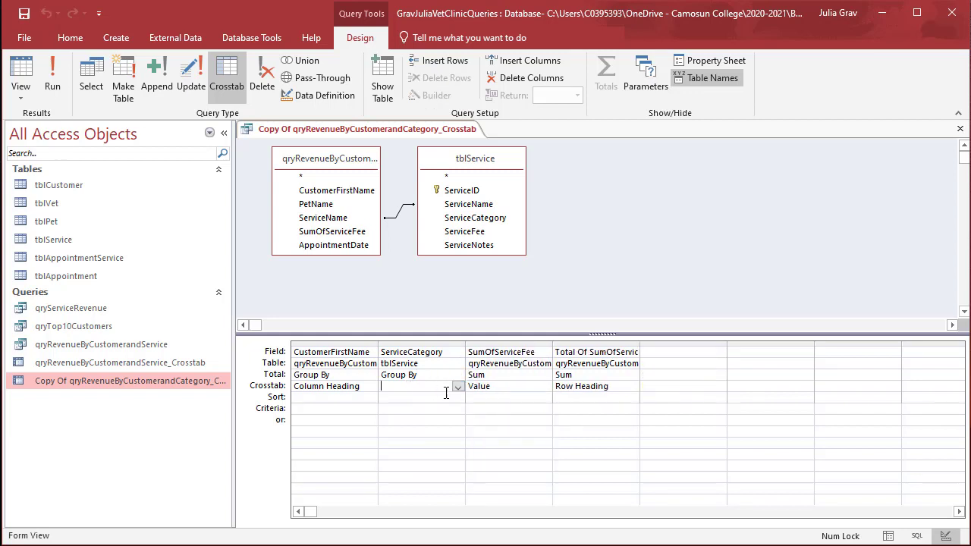
{"action": "left_click", "coordinate": [458, 386]}
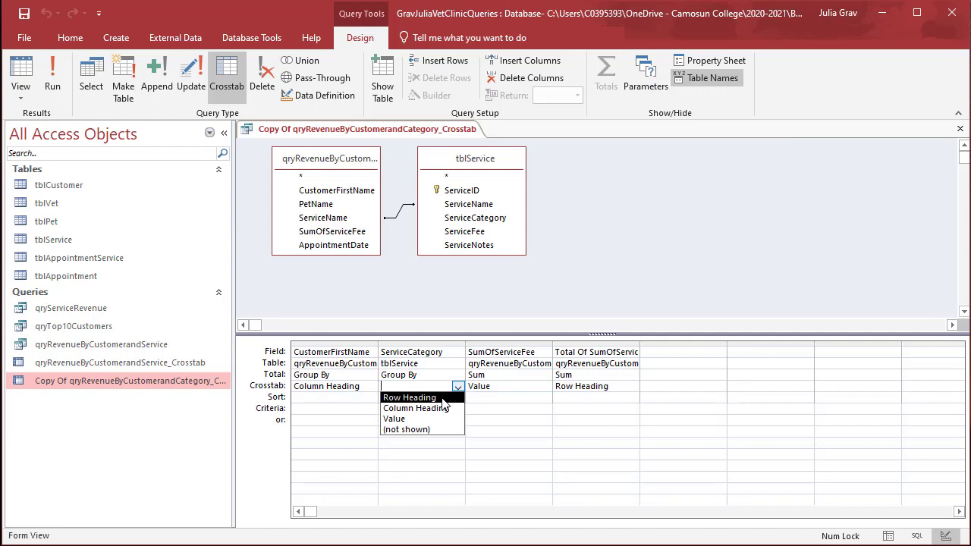
{"action": "left_click", "coordinate": [444, 398]}
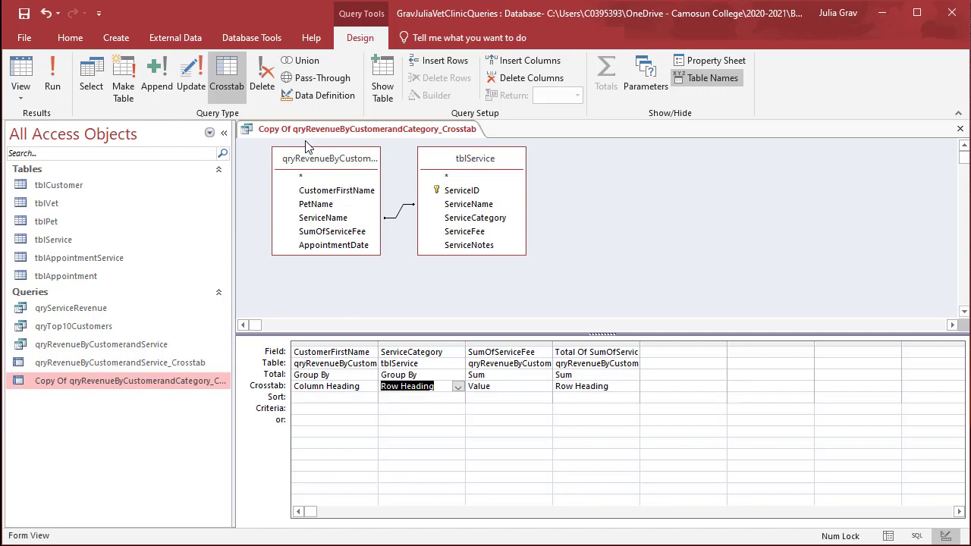
Run the crosstab to check the 8 service categories as rows, then return to Design View.
{"action": "left_click", "coordinate": [63, 85]}
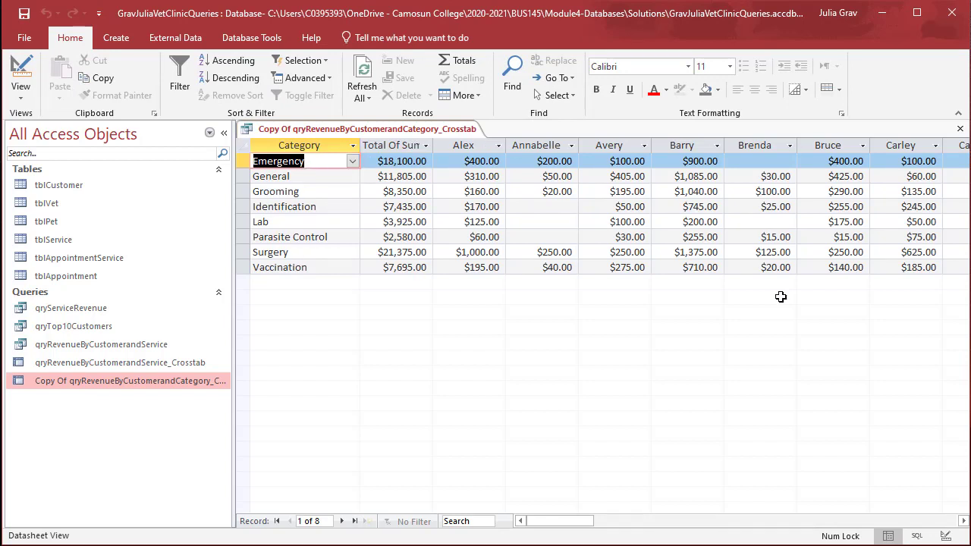
{"action": "mouse_move", "coordinate": [579, 531]}
{"action": "left_mouse_down"}
{"action": "mouse_move", "coordinate": [666, 531]}
{"action": "mouse_move", "coordinate": [567, 530]}
{"action": "left_mouse_up"}
{"action": "right_click", "coordinate": [435, 134]}
{"action": "left_click", "coordinate": [465, 202]}
Make CustomerFirstName the Row Heading and ServiceCategory the Column Heading, then run the query.
{"action": "left_click", "coordinate": [371, 388]}
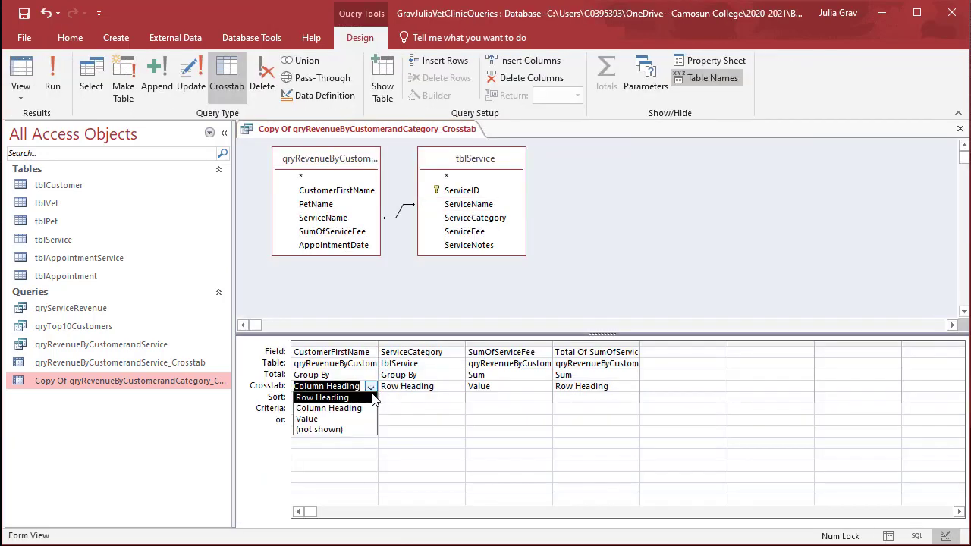
{"action": "left_click", "coordinate": [373, 397]}
{"action": "left_click", "coordinate": [419, 389]}
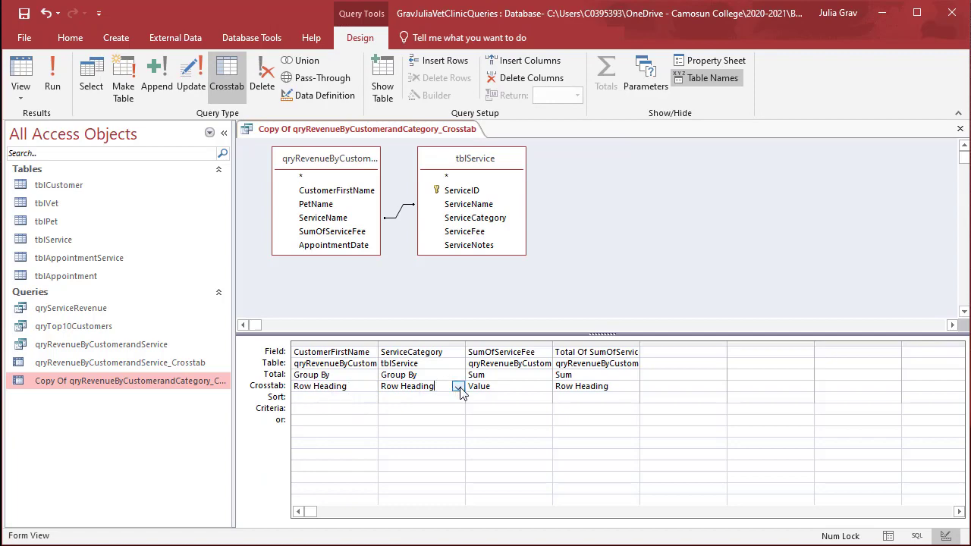
{"action": "left_click", "coordinate": [458, 387]}
{"action": "left_click", "coordinate": [448, 409]}
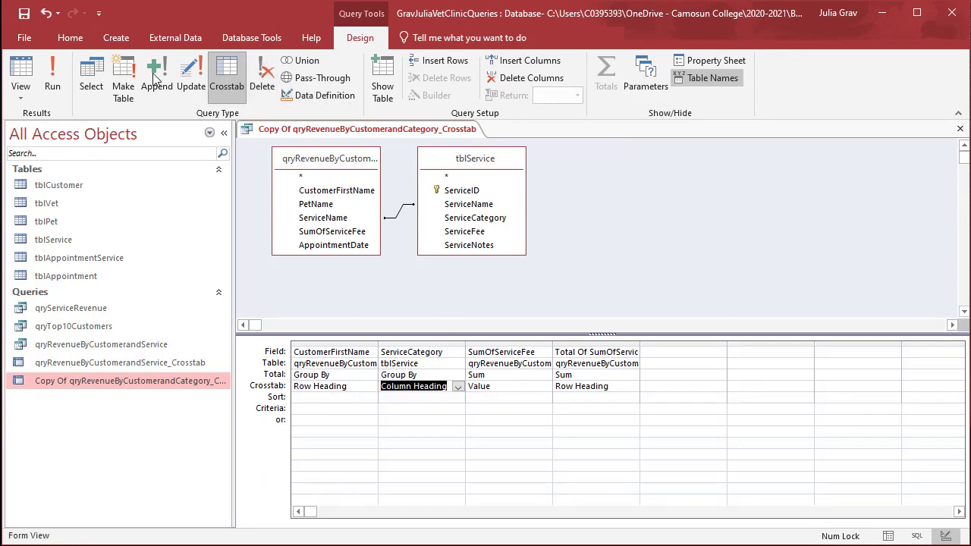
{"action": "left_click", "coordinate": [53, 73]}
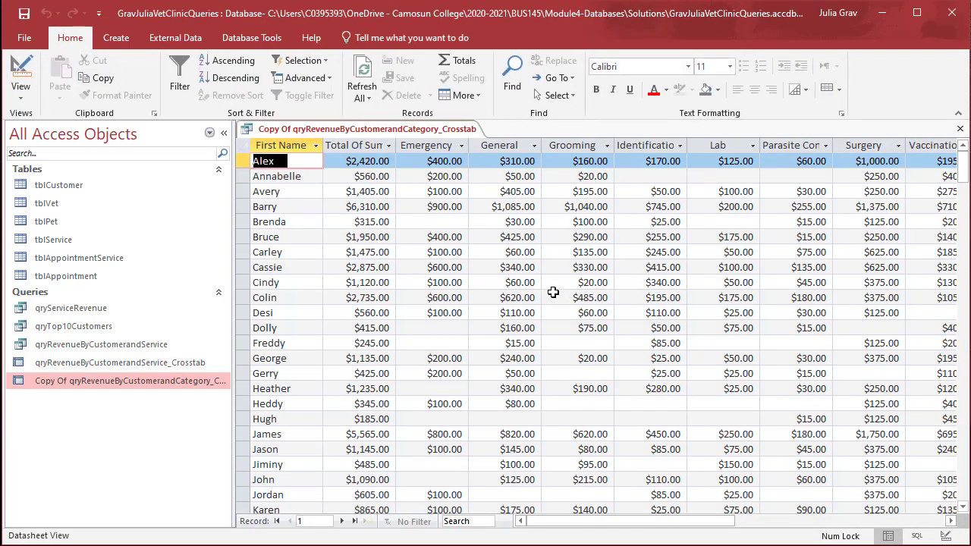
{"action": "scroll", "coordinate": [554, 293], "scroll_direction": "down", "scroll_amount": 2}
{"action": "scroll", "coordinate": [554, 293], "scroll_direction": "up", "scroll_amount": 2}
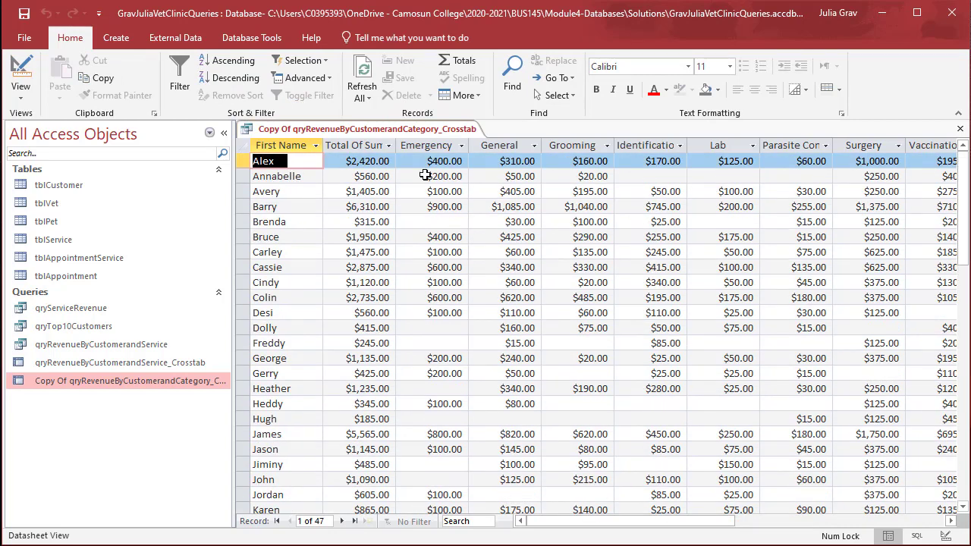